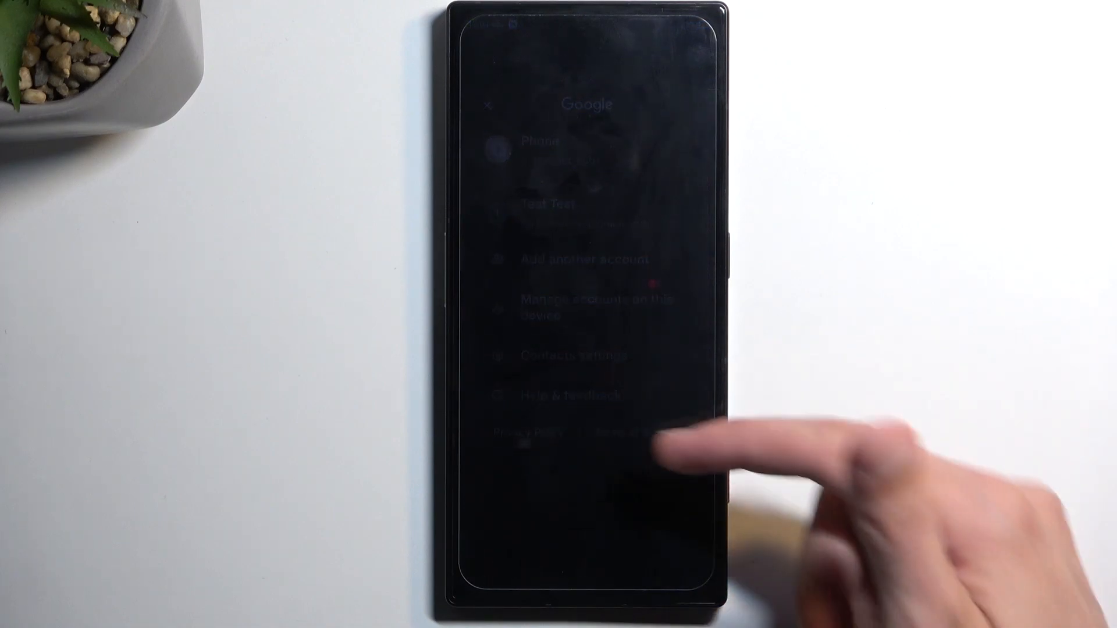
Step: Grant contacts access and bring up the Google account sheet from the avatar
left_click(622, 389)
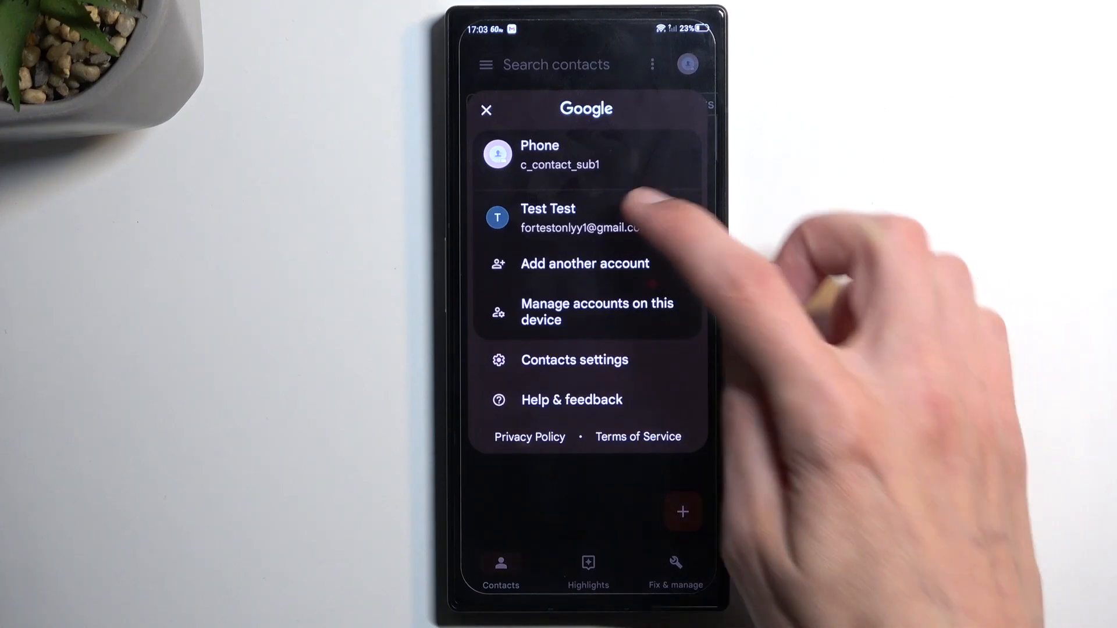
Step: Switch to the Test Test account's list and go to the Fix & manage tools
left_click(611, 218)
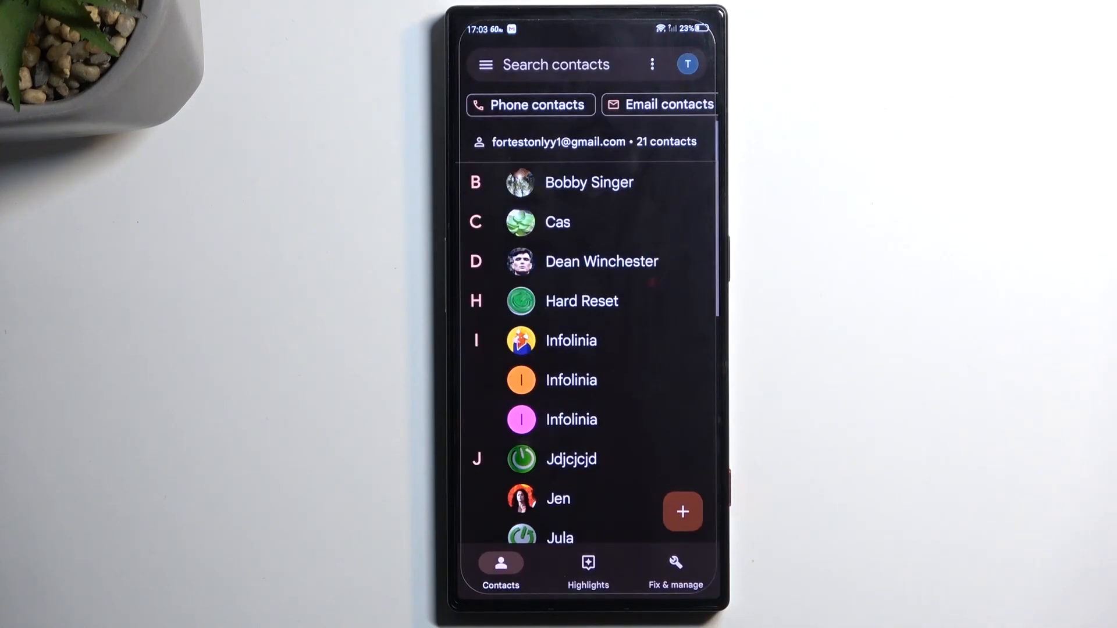
scroll(586, 349, "down", 10)
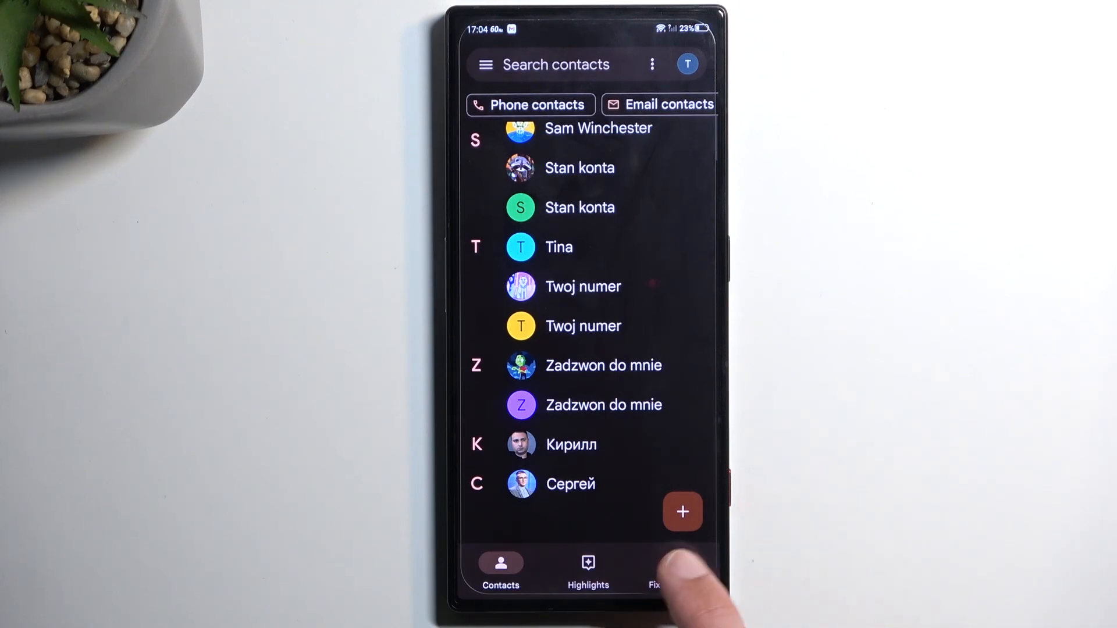
left_click(675, 567)
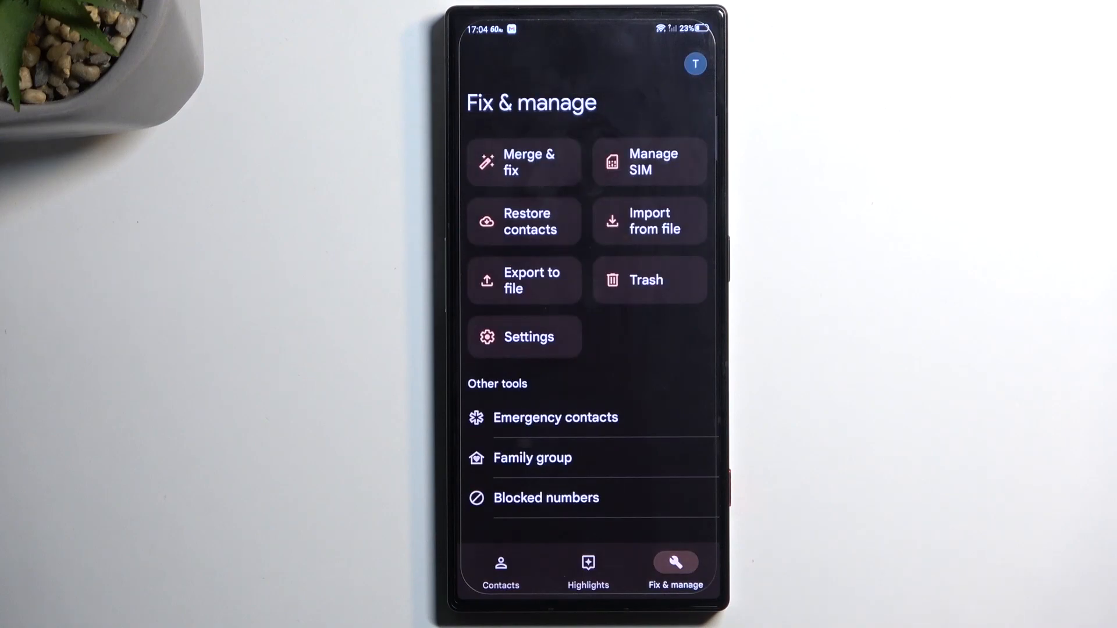
left_click(650, 161)
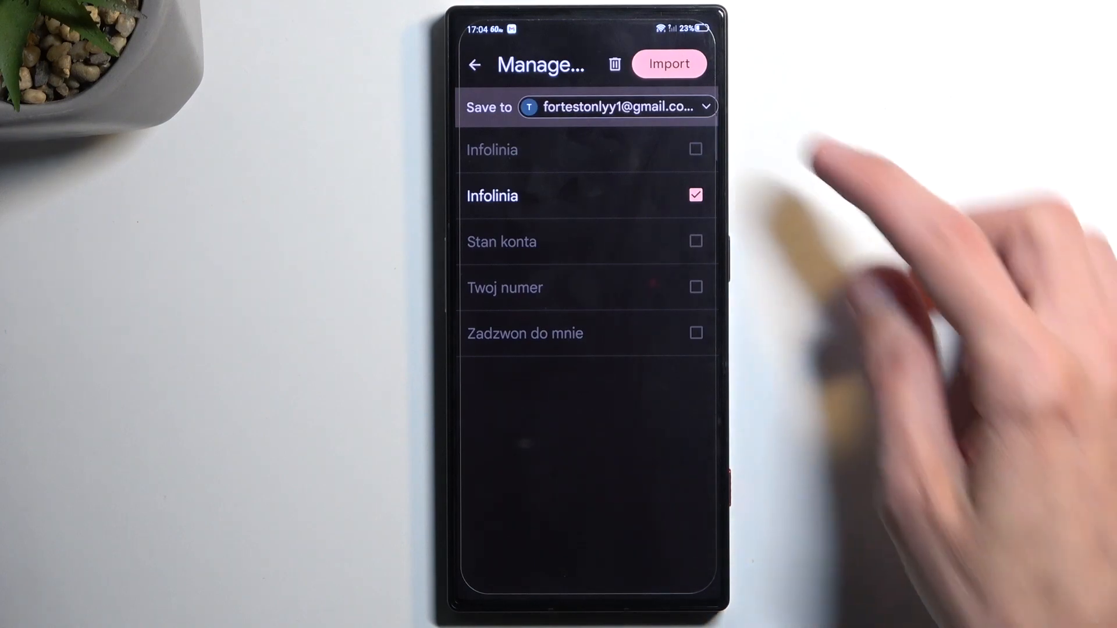
left_click(617, 106)
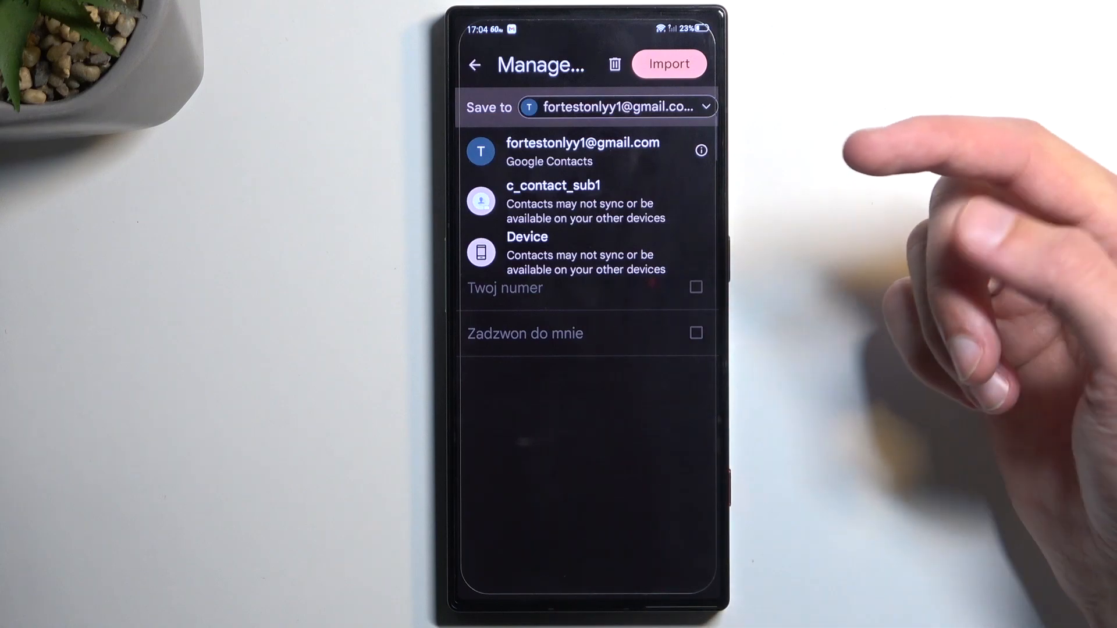
left_click(702, 370)
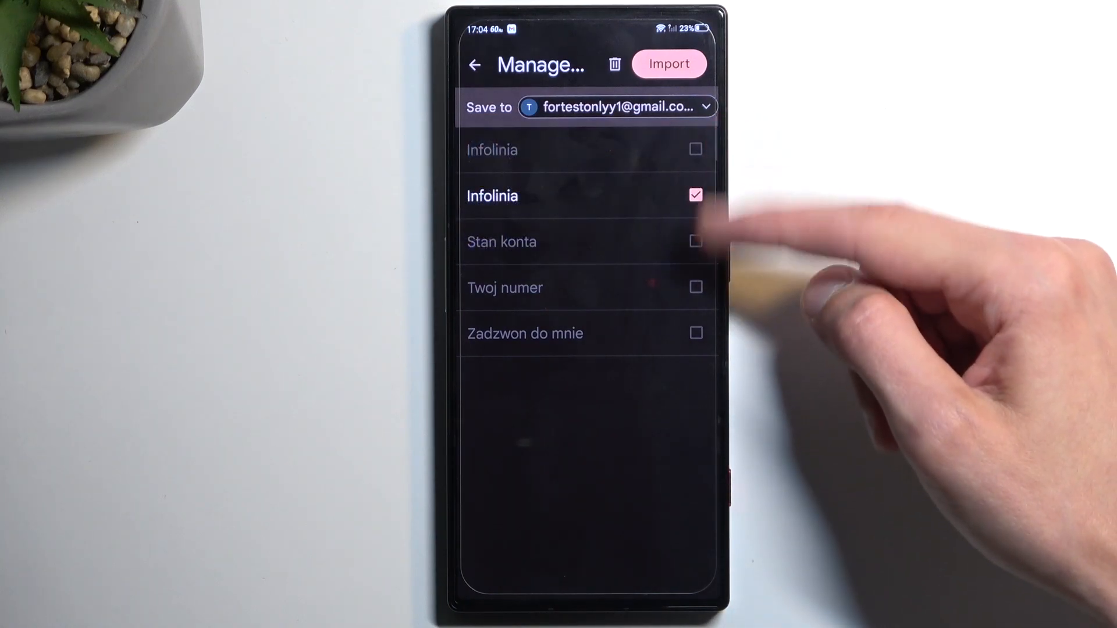
left_click(694, 210)
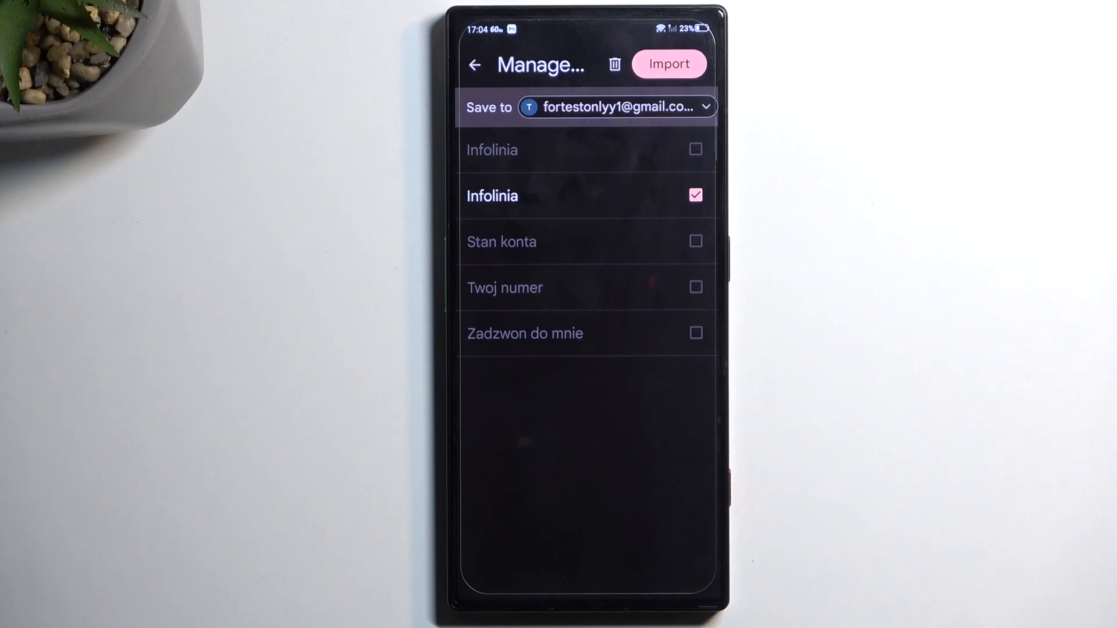
Step: Save destination set to Device and all five checked SIM contacts imported
left_click(690, 107)
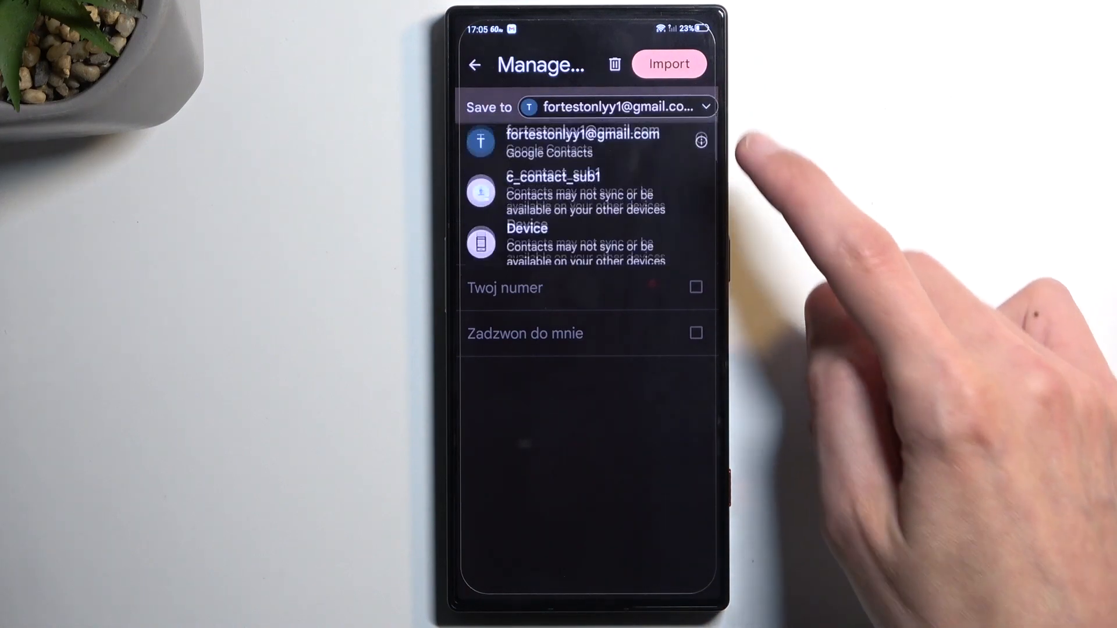
left_click(651, 249)
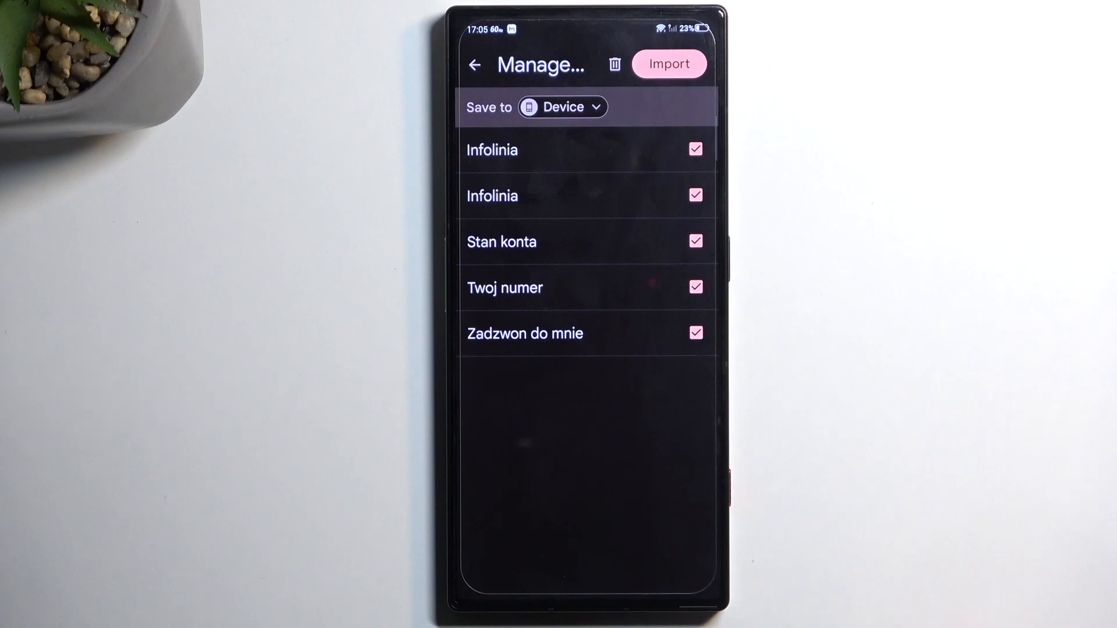
left_click(669, 64)
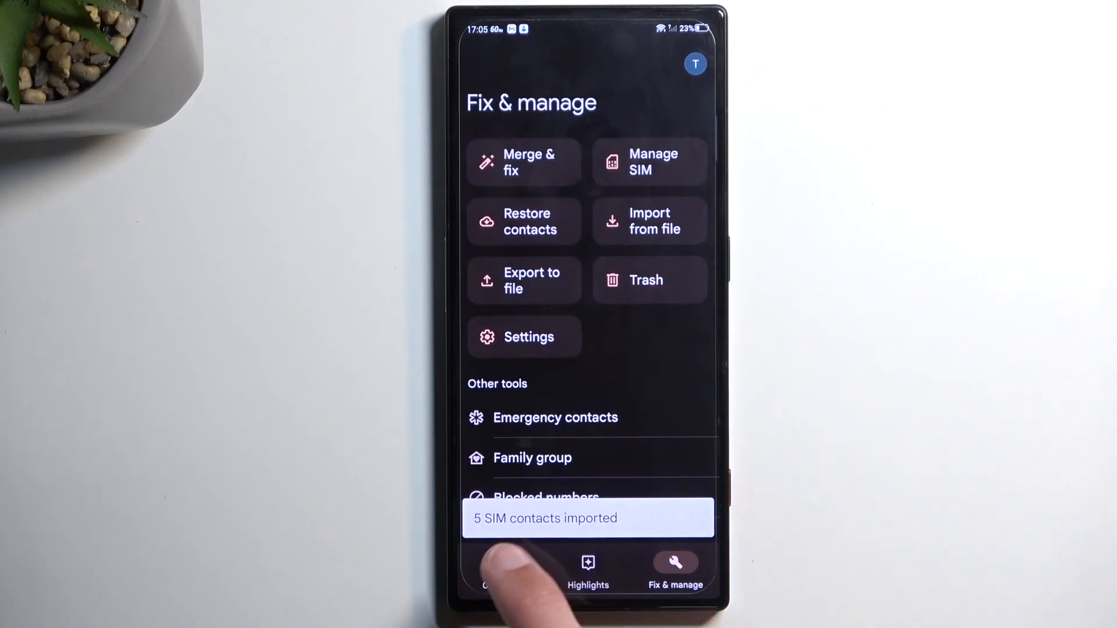
Step: Switch the contact list to Device storage, showing the five imported contacts
left_click(499, 568)
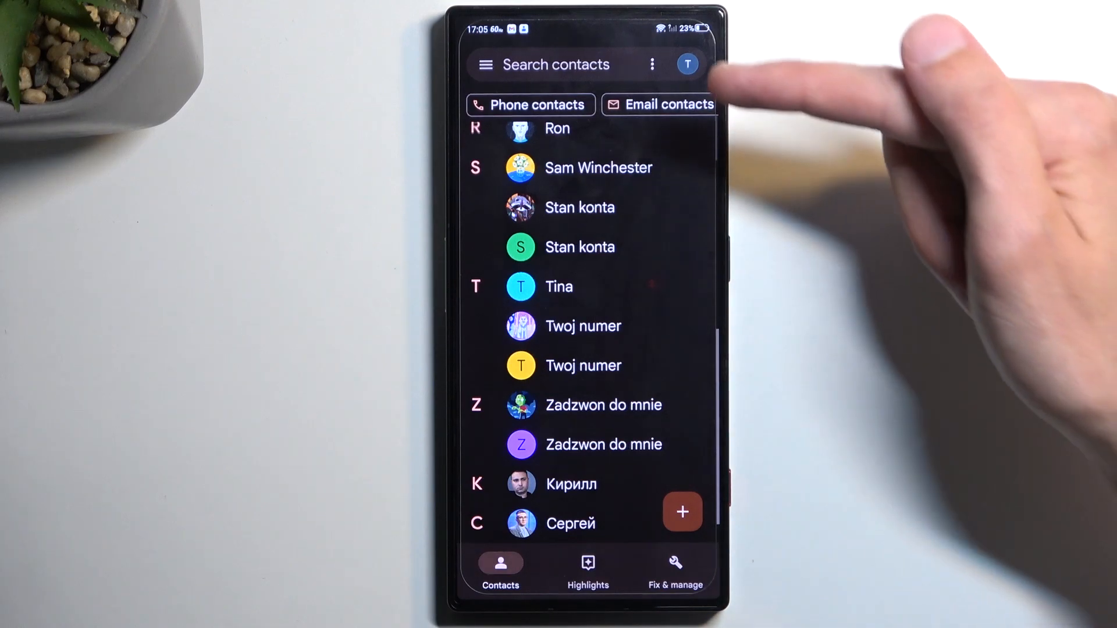
left_click(689, 64)
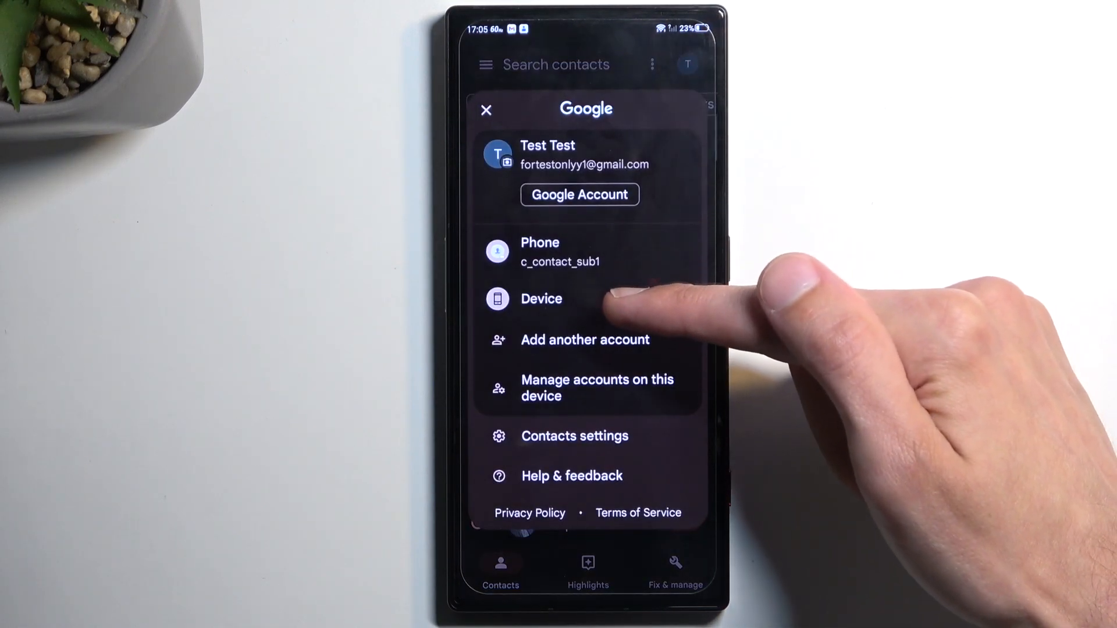
left_click(611, 298)
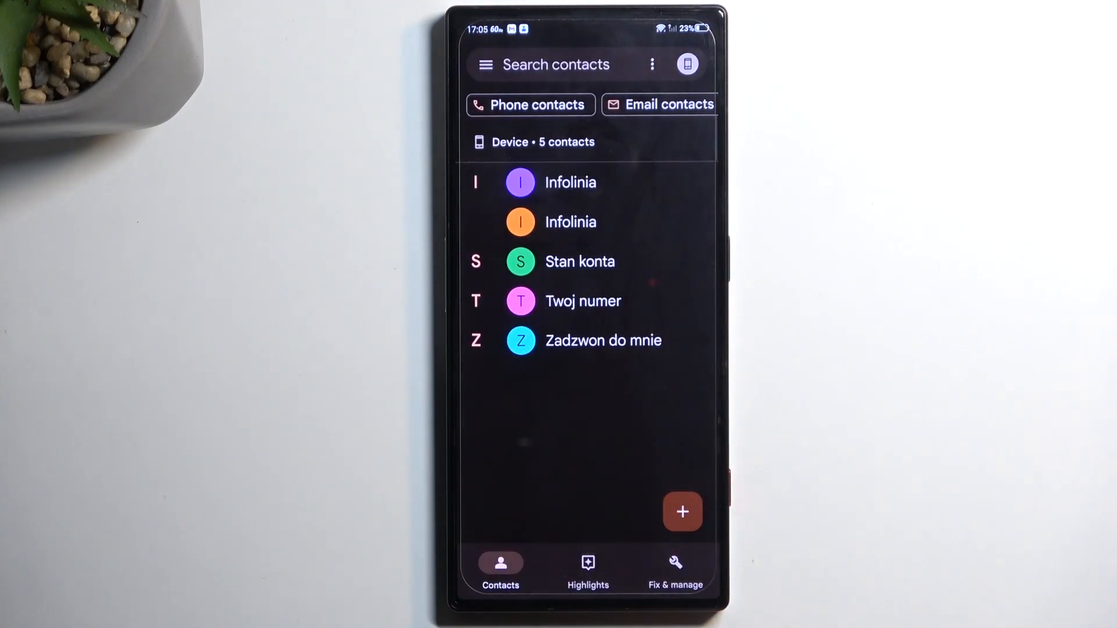
left_click(687, 64)
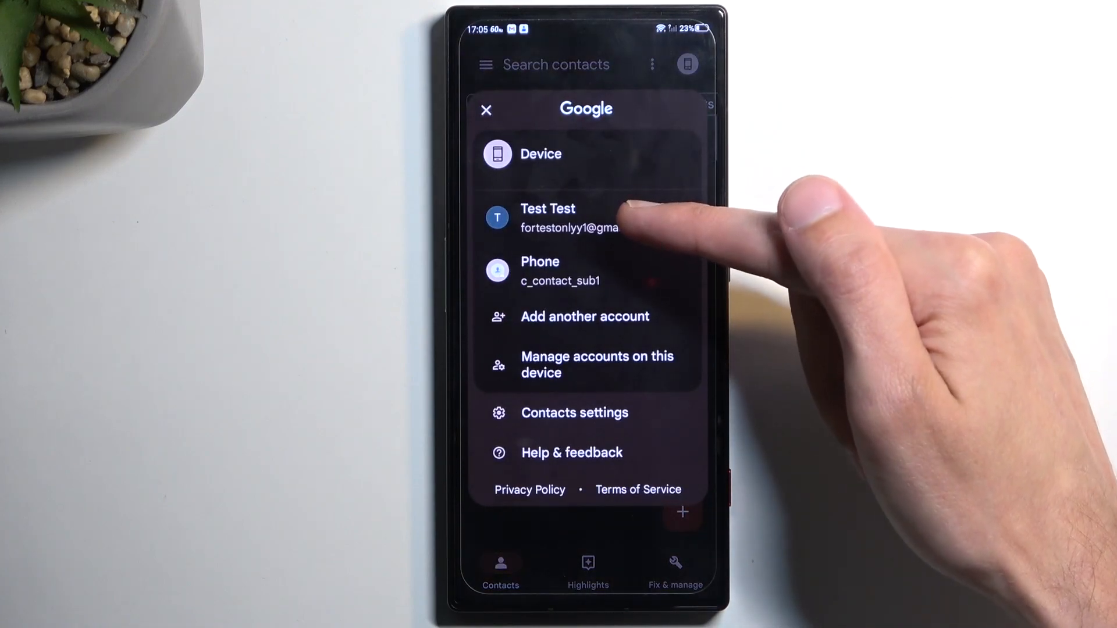
left_click(594, 155)
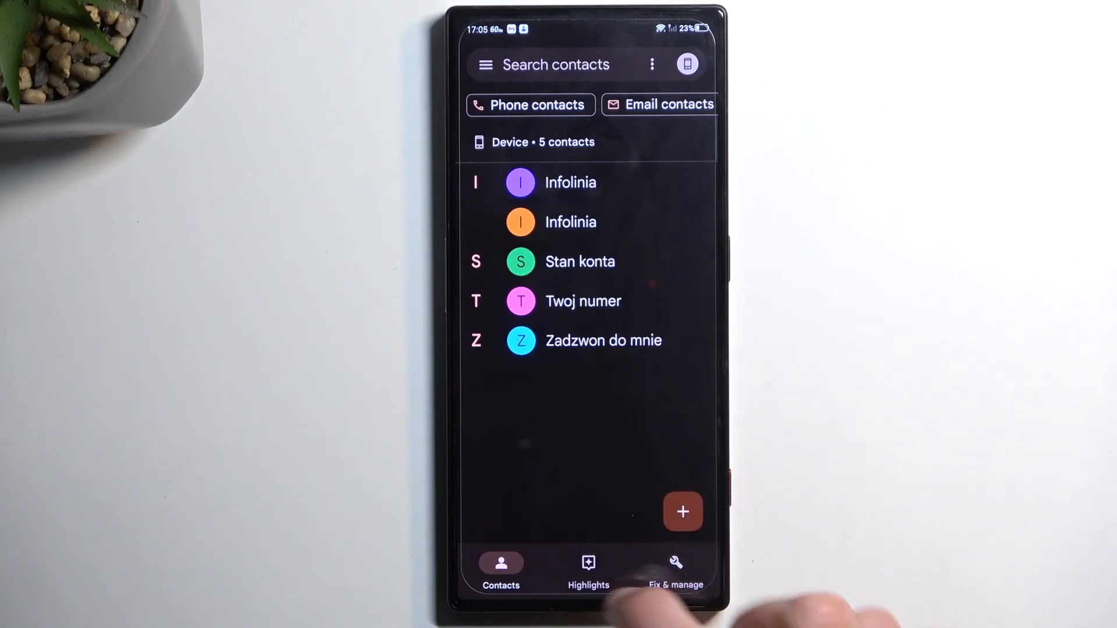
Step: Leave Google Contacts for the home screen
left_click_drag(611, 603, 610, 366)
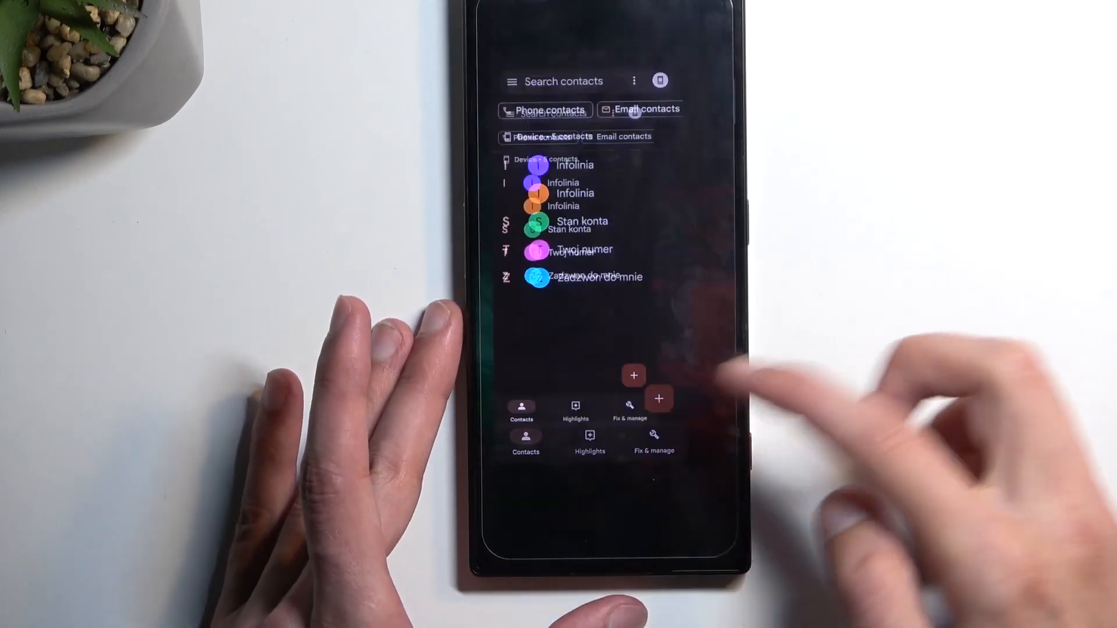